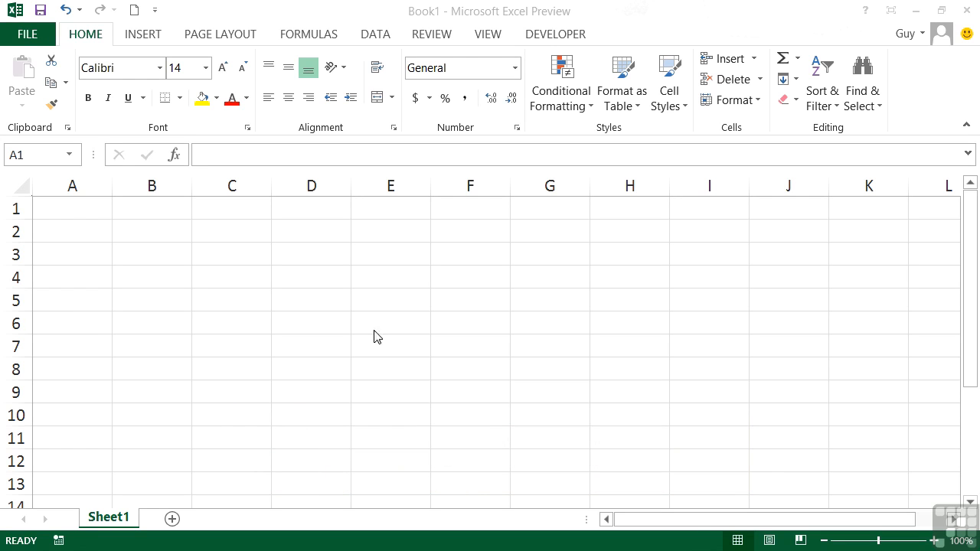
Step: Type Guy into cells A1, B1 and C1 across row 1
{"action": "left_click", "coordinate": [94, 205]}
{"action": "left_click", "coordinate": [93, 205]}
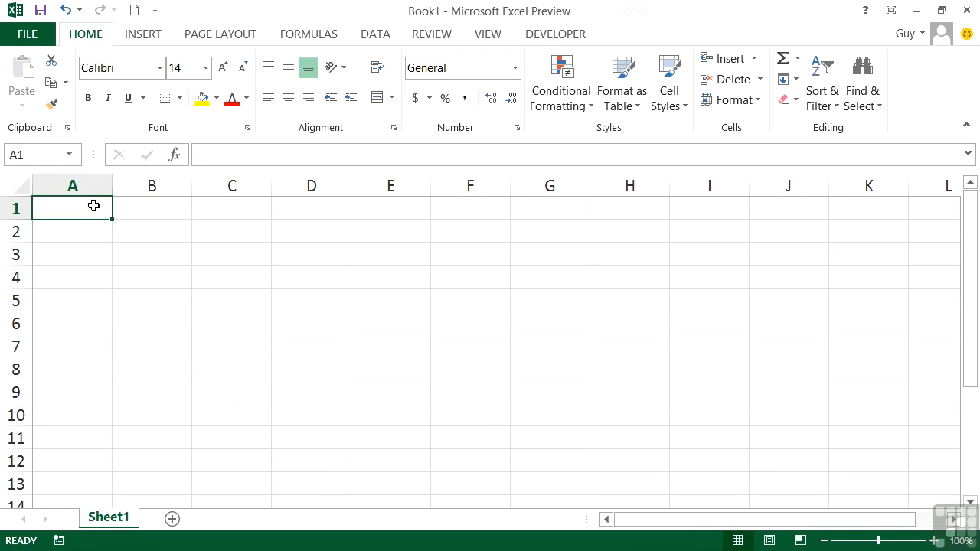
{"action": "type", "text": "Guy"}
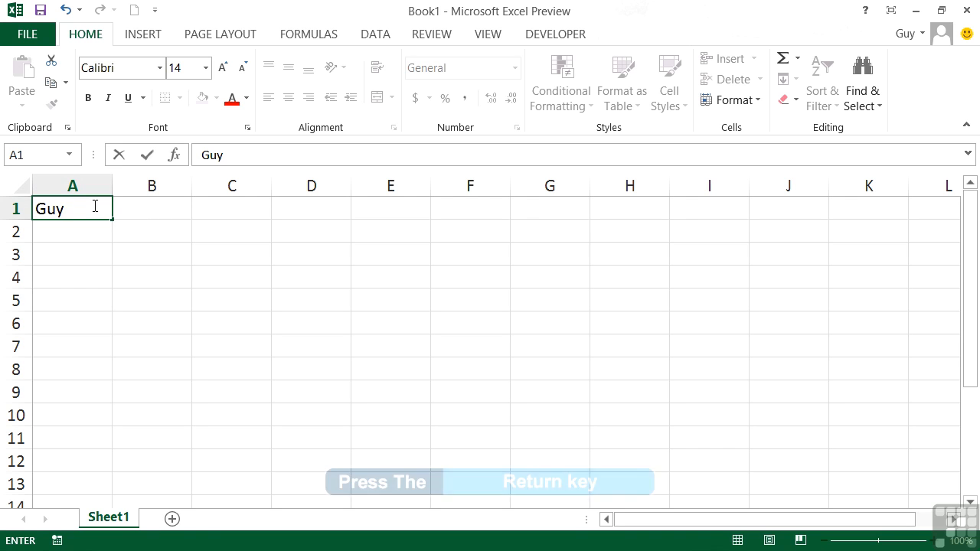
{"action": "key", "text": "Return"}
{"action": "left_click", "coordinate": [93, 205]}
{"action": "key", "text": "Tab"}
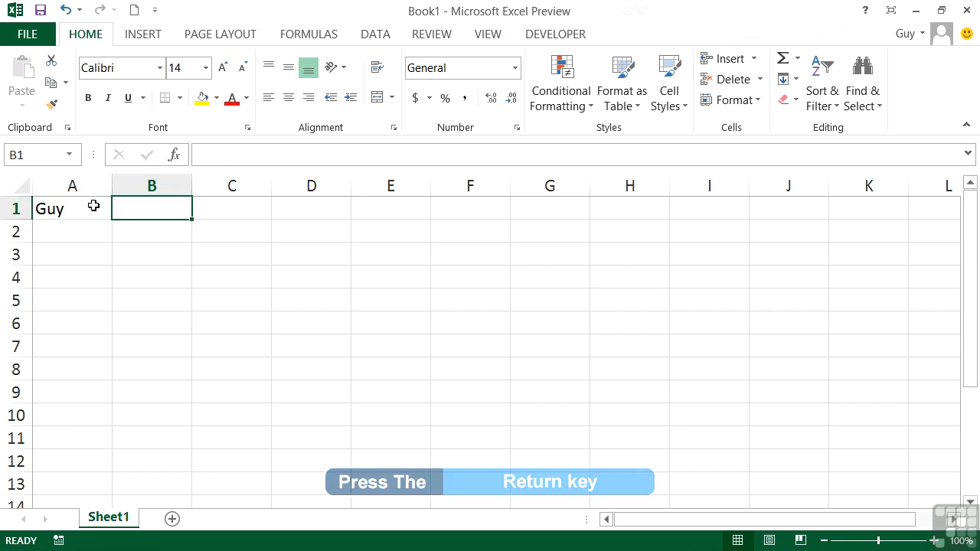
{"action": "type", "text": "Guy"}
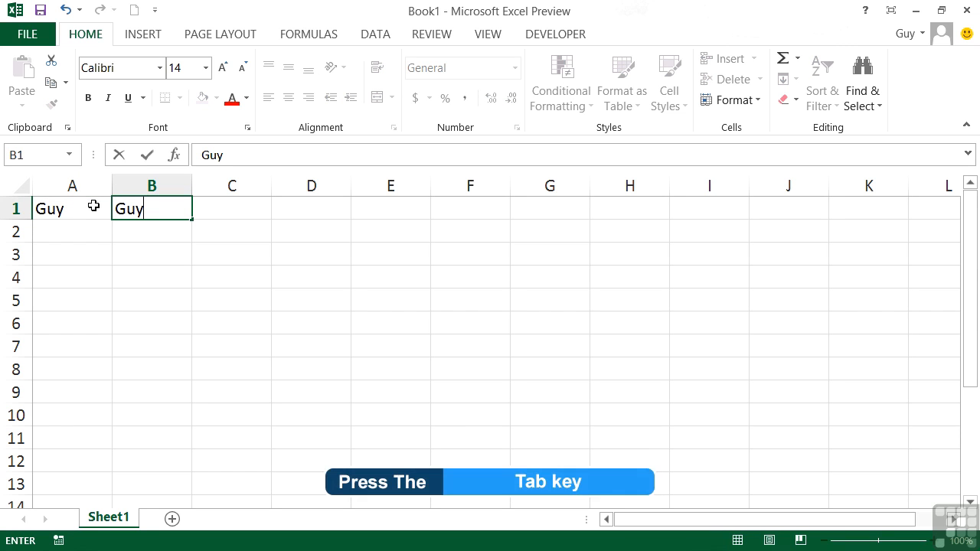
{"action": "key", "text": "Tab"}
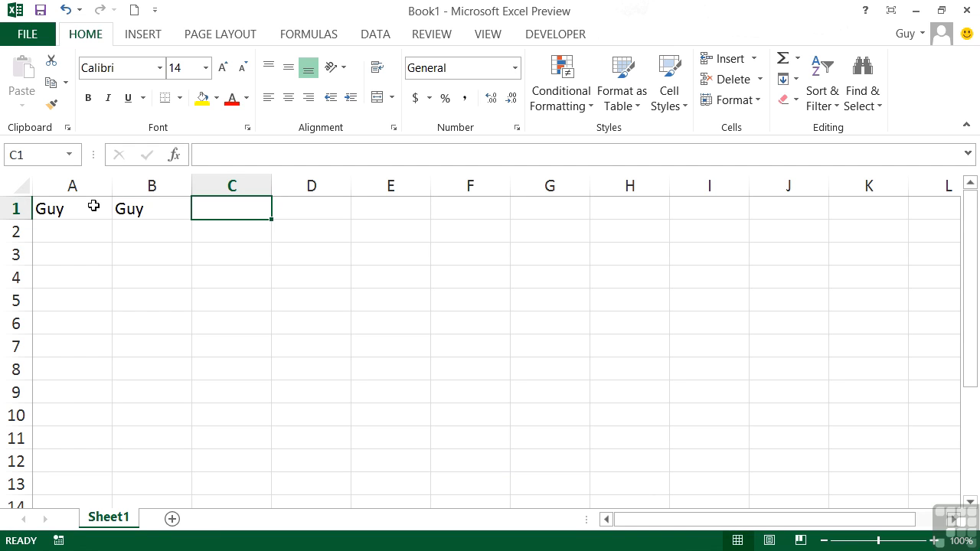
{"action": "type", "text": "Guy"}
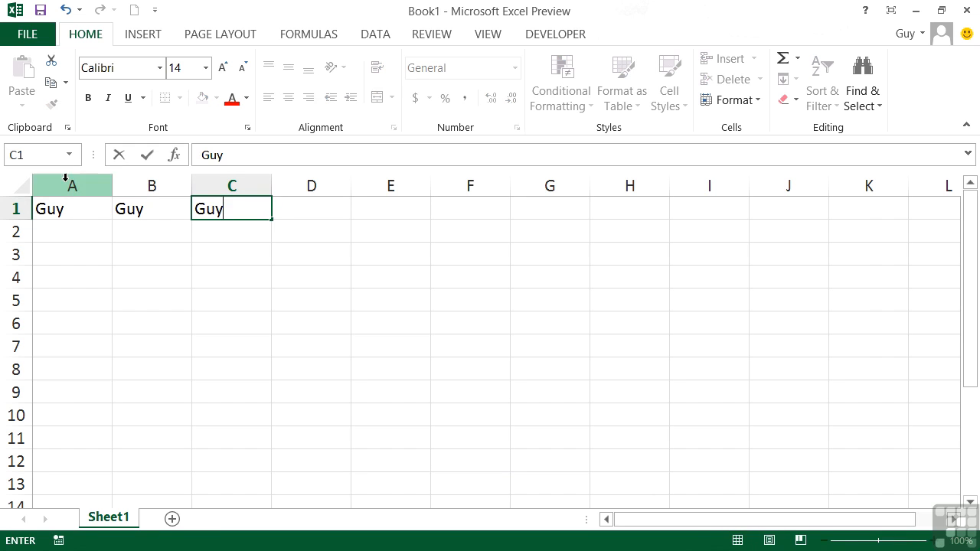
{"action": "left_click", "coordinate": [147, 158]}
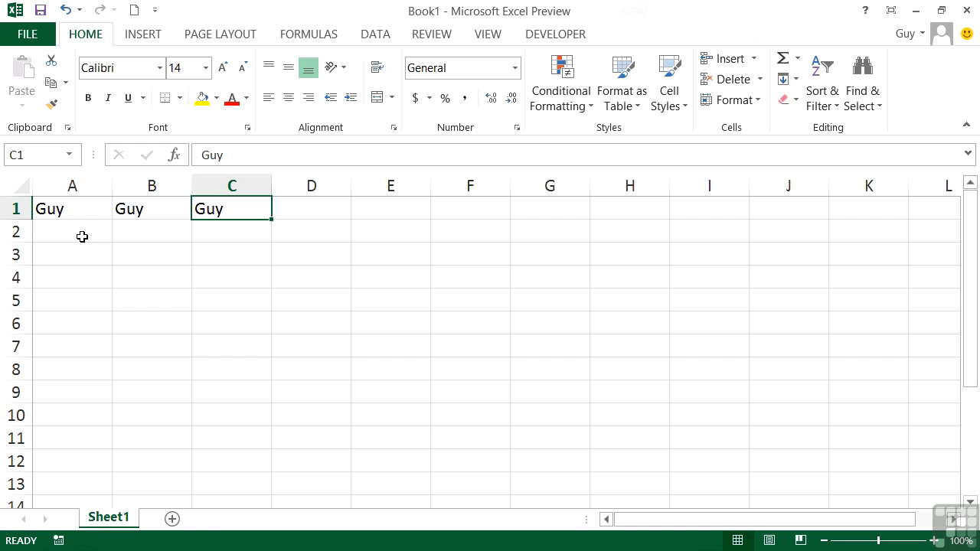
Step: Enter 45 in A2 and compare its right alignment with A1's left-aligned text
{"action": "left_click", "coordinate": [78, 234]}
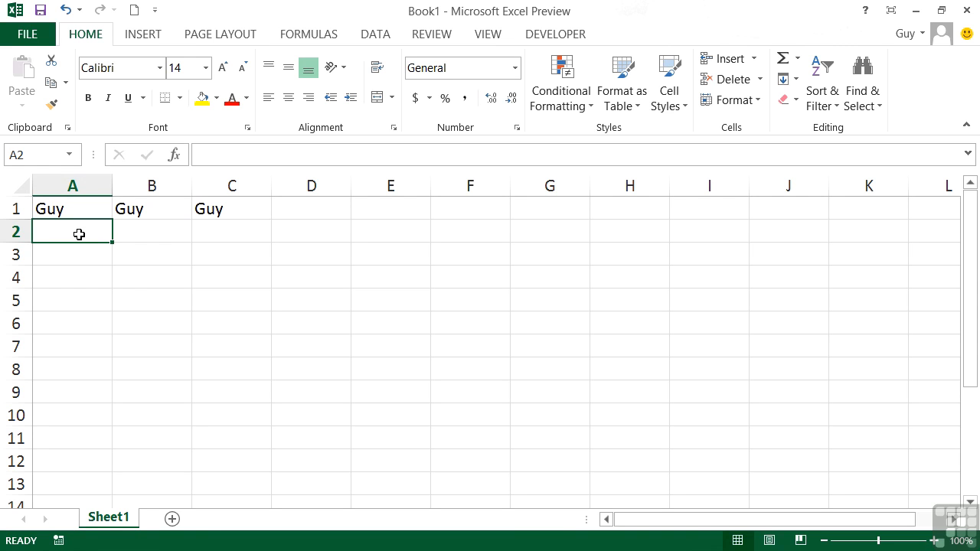
{"action": "type", "text": "45"}
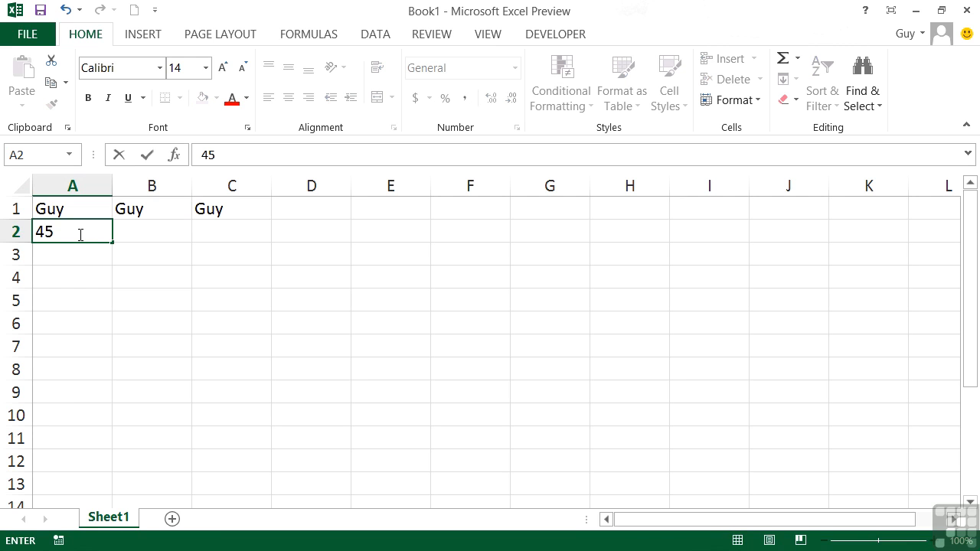
{"action": "key", "text": "Tab"}
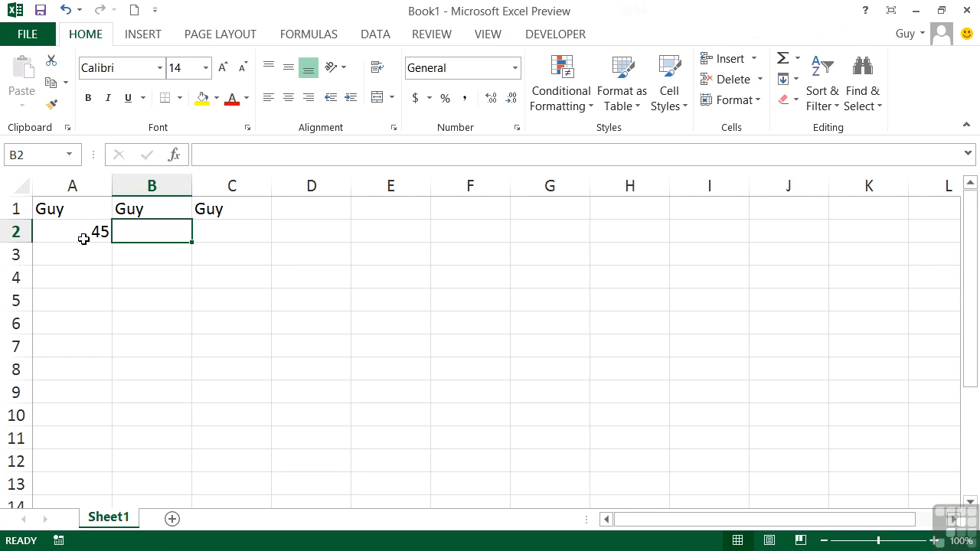
{"action": "left_click", "coordinate": [72, 210]}
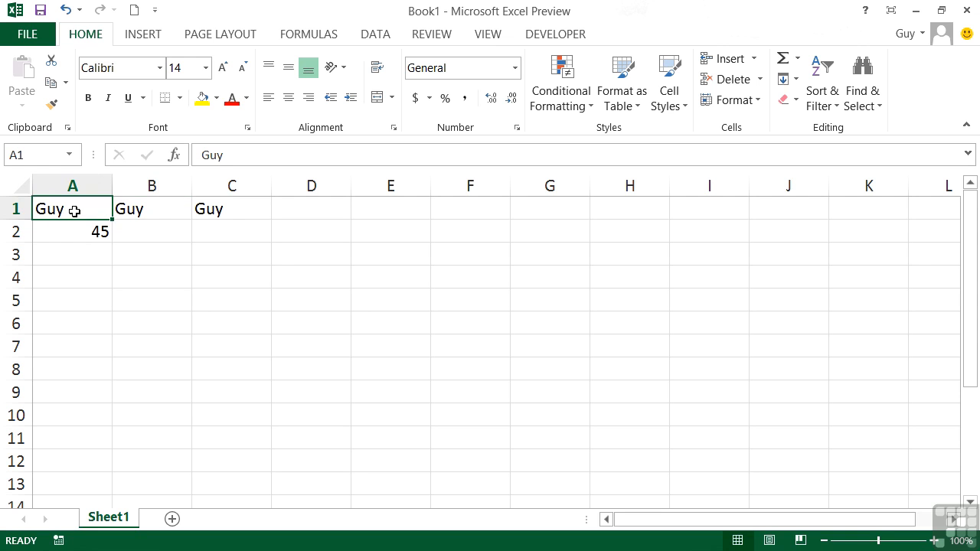
{"action": "left_click", "coordinate": [77, 234]}
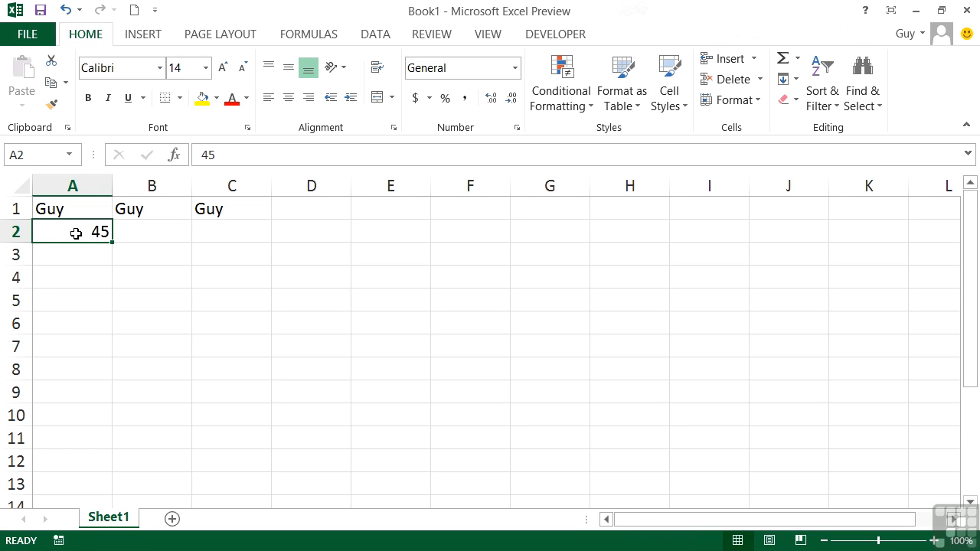
Step: Enter the date 9/25/2013 in A3 and widen column A to fit it
{"action": "left_click", "coordinate": [82, 260]}
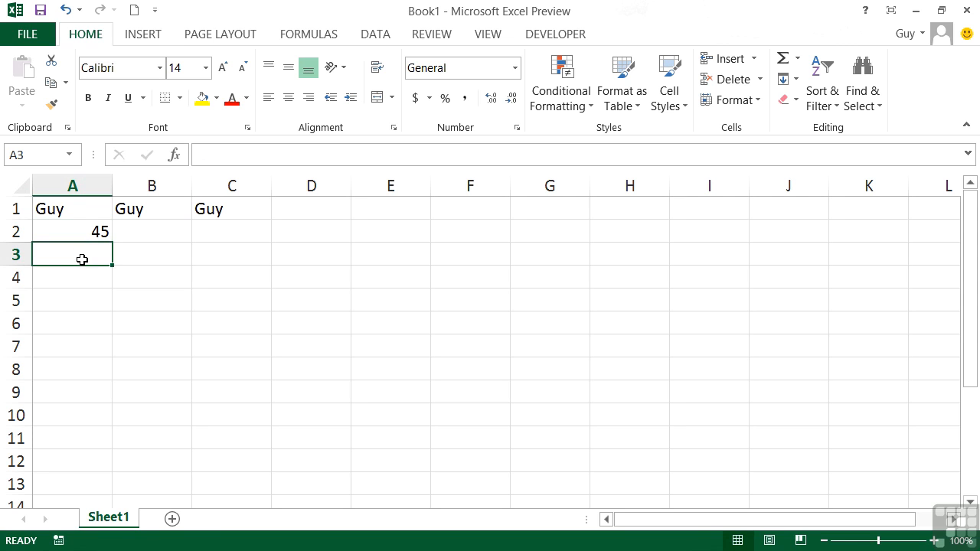
{"action": "type", "text": "9/25/2013"}
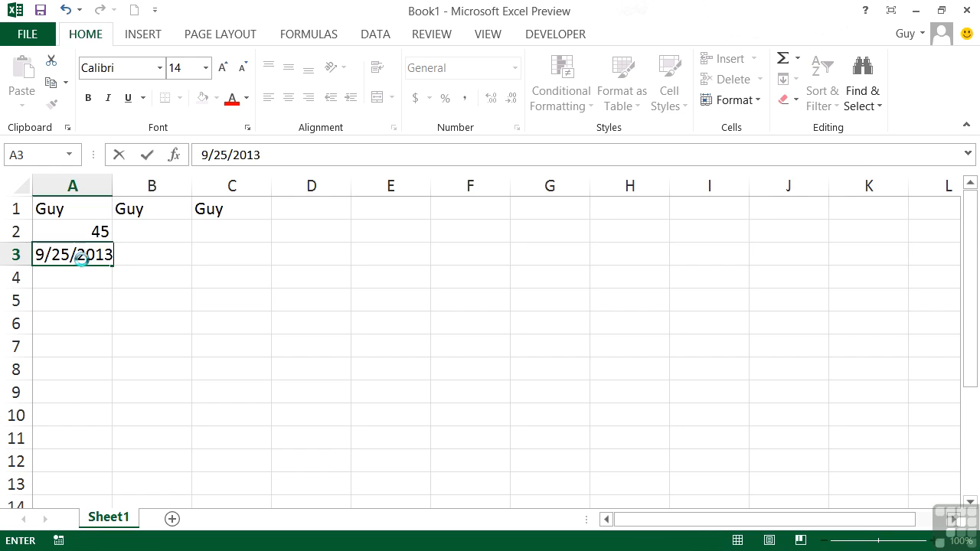
{"action": "key", "text": "Tab"}
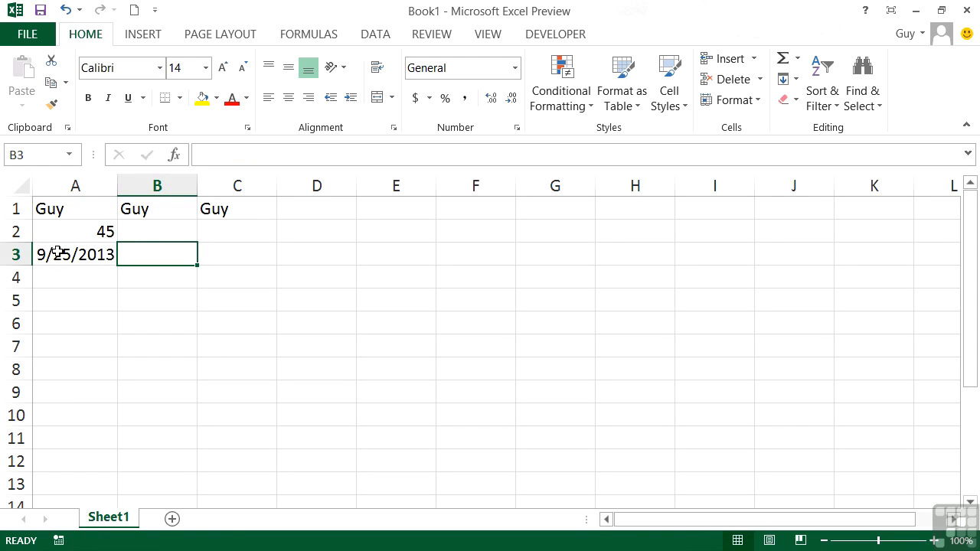
{"action": "left_click_drag", "start_coordinate": [117, 188], "coordinate": [176, 188]}
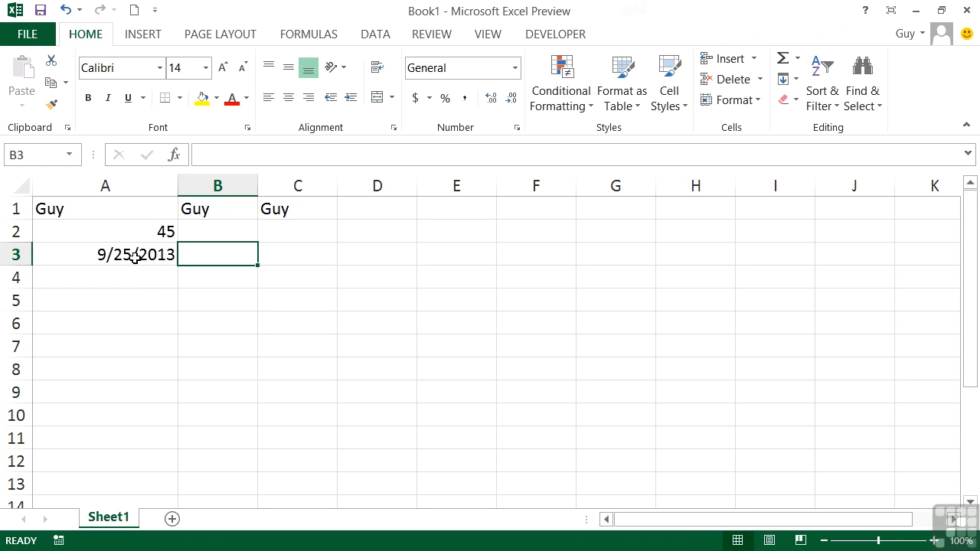
Step: Enter a person's long full name in cell A5
{"action": "left_click", "coordinate": [134, 303]}
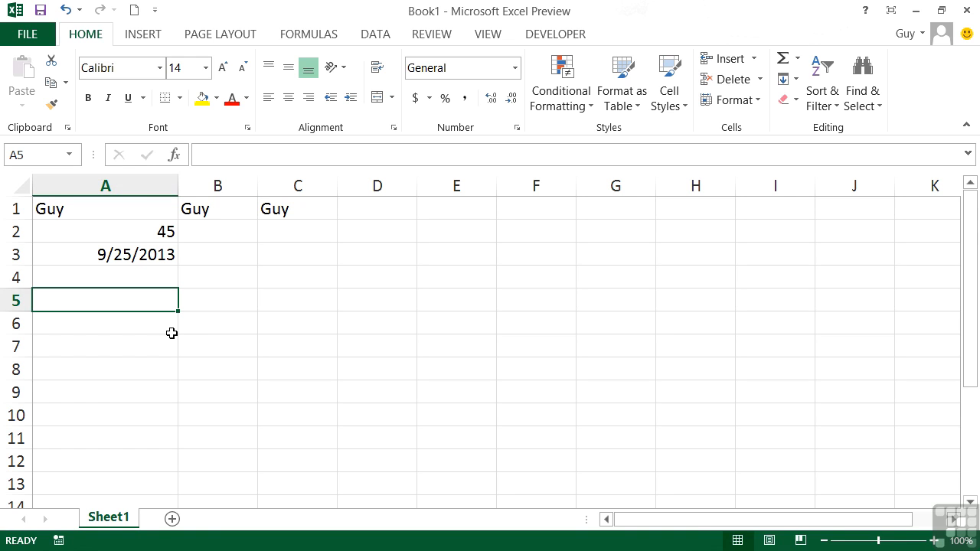
{"action": "key", "text": "Tab"}
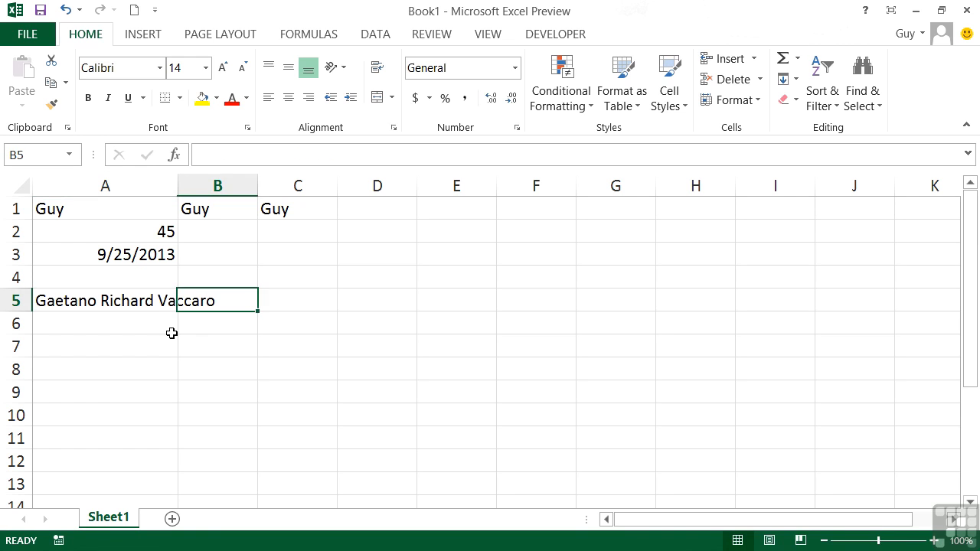
{"action": "left_click", "coordinate": [159, 292]}
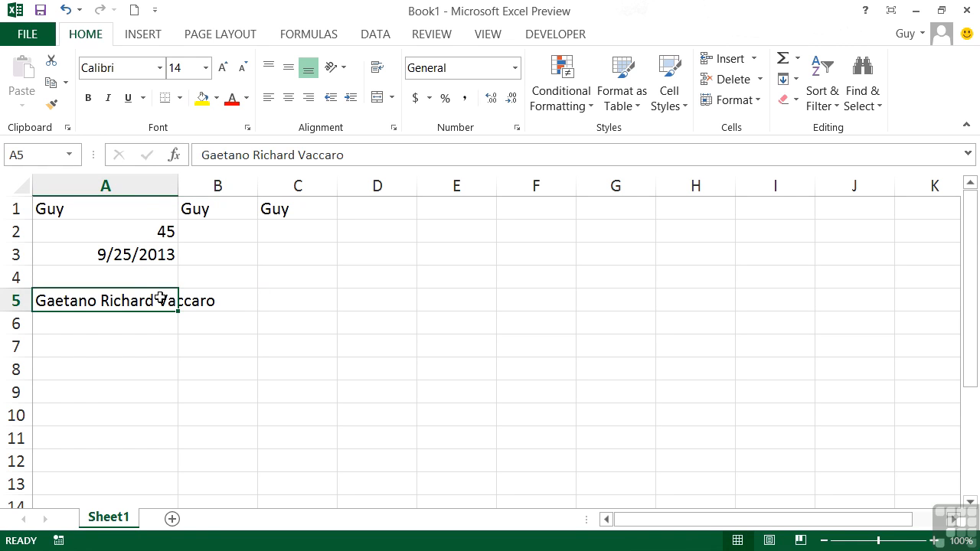
Step: Type Bad in B5 to truncate the name, then delete it so the name overflows again
{"action": "left_click", "coordinate": [208, 302]}
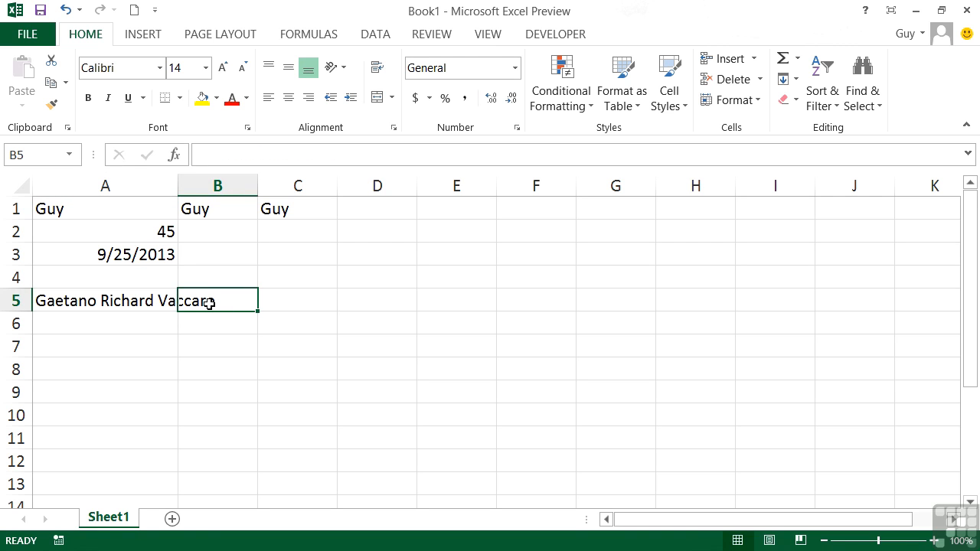
{"action": "type", "text": "Bad"}
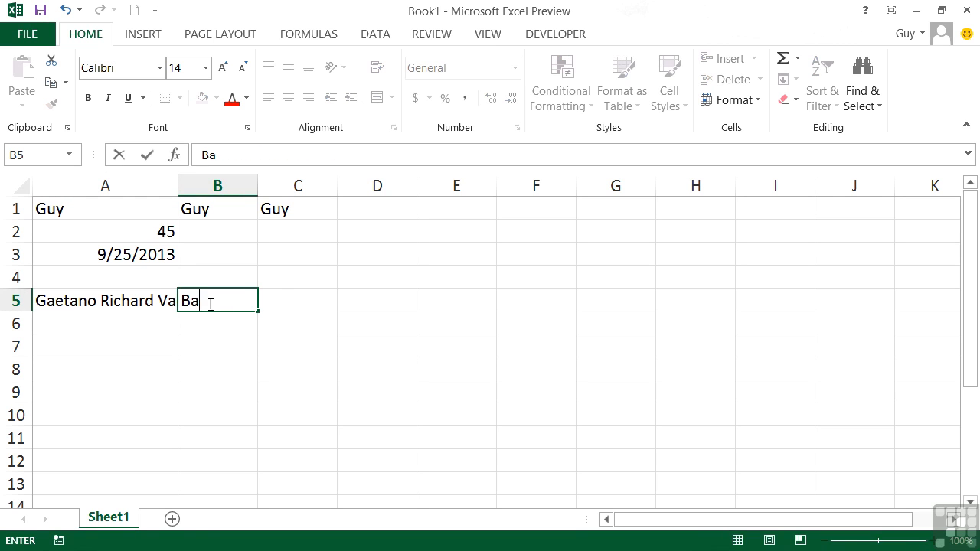
{"action": "key", "text": "Tab"}
{"action": "left_click", "coordinate": [199, 301]}
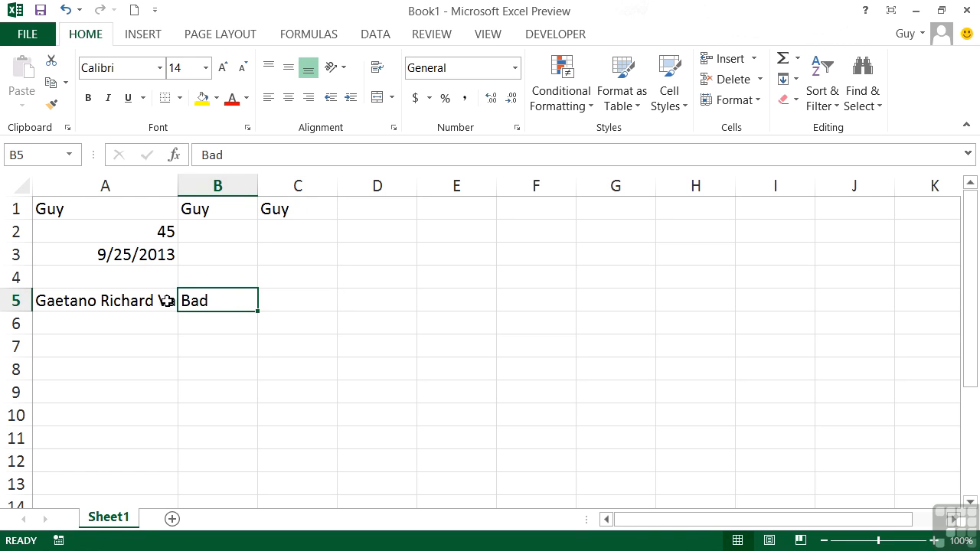
{"action": "left_click", "coordinate": [131, 302]}
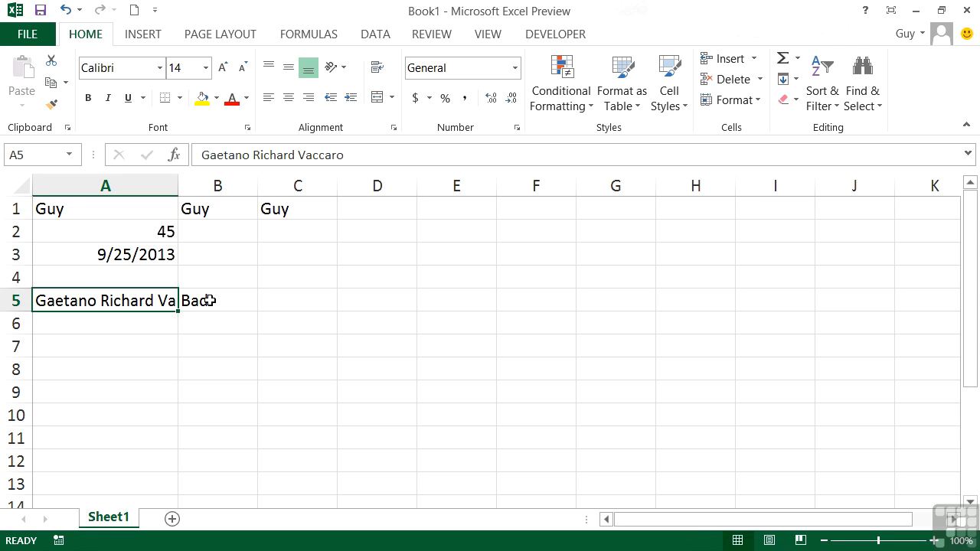
{"action": "left_click", "coordinate": [209, 301]}
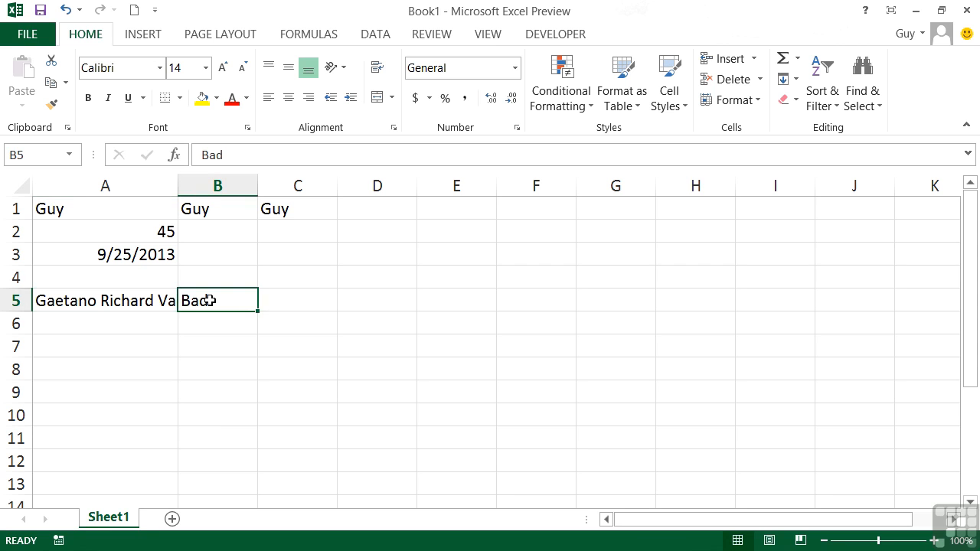
{"action": "key", "text": "Delete"}
{"action": "left_click", "coordinate": [148, 319]}
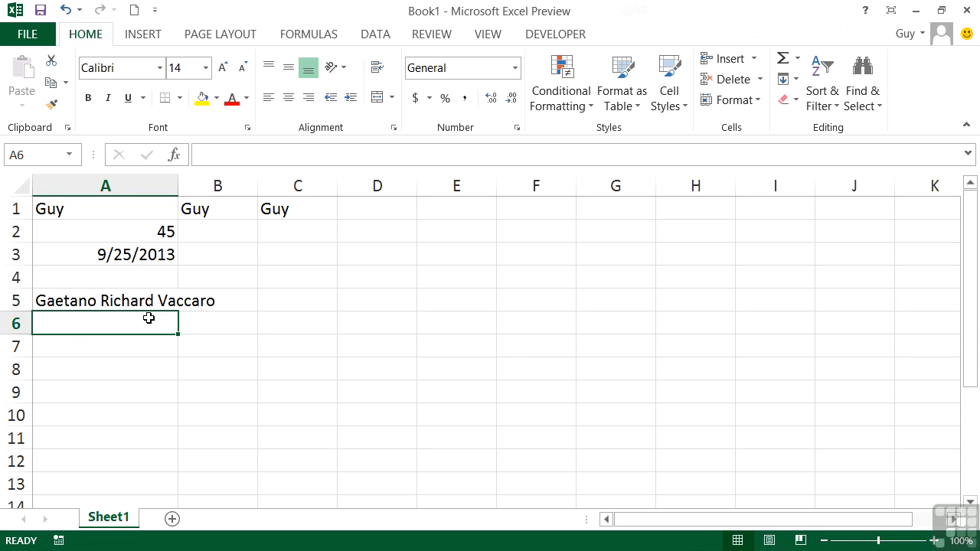
{"action": "type", "text": "8287486"}
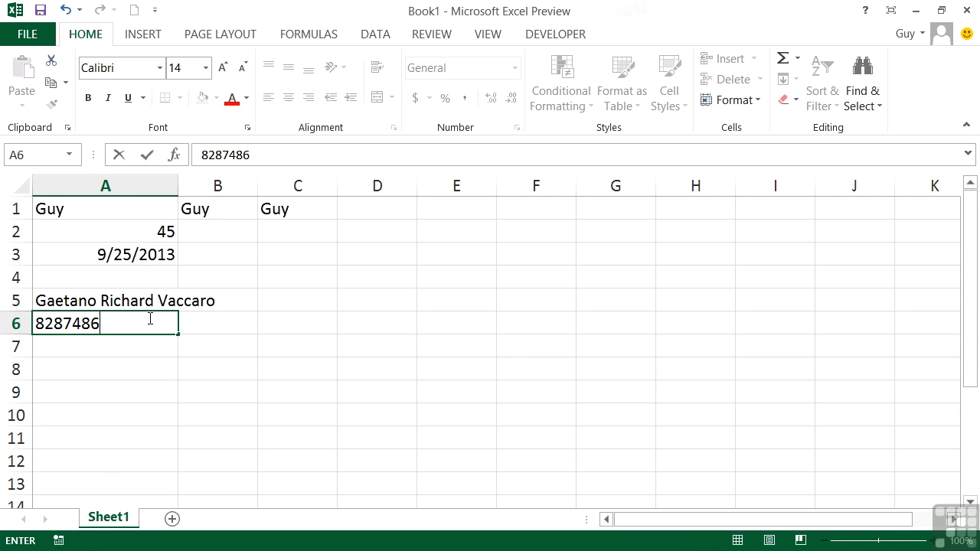
{"action": "type", "text": "297828628379792"}
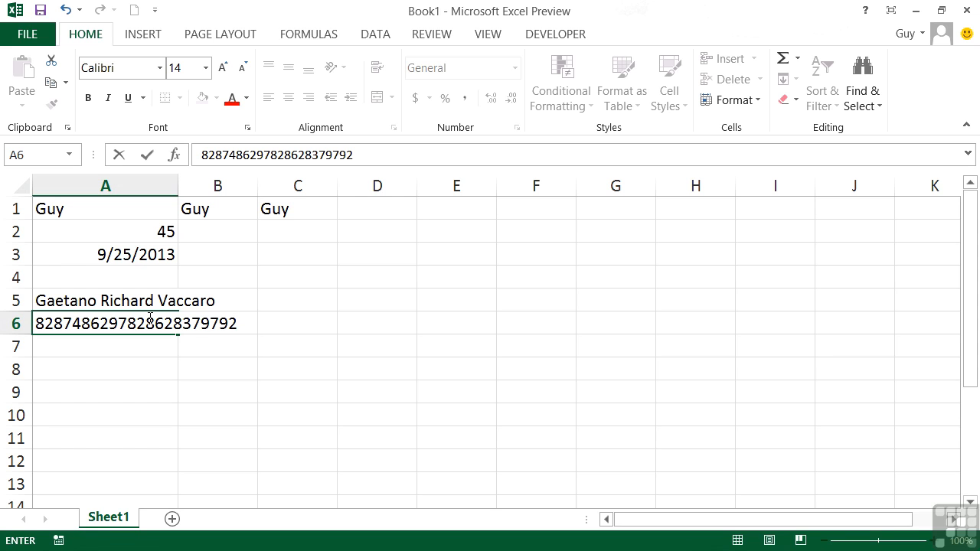
{"action": "key", "text": "Tab"}
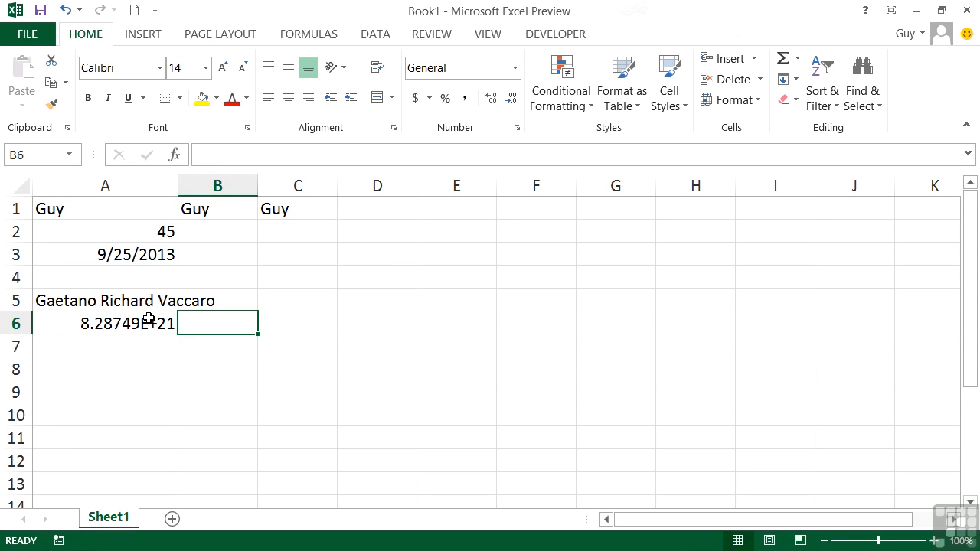
{"action": "left_click", "coordinate": [149, 320]}
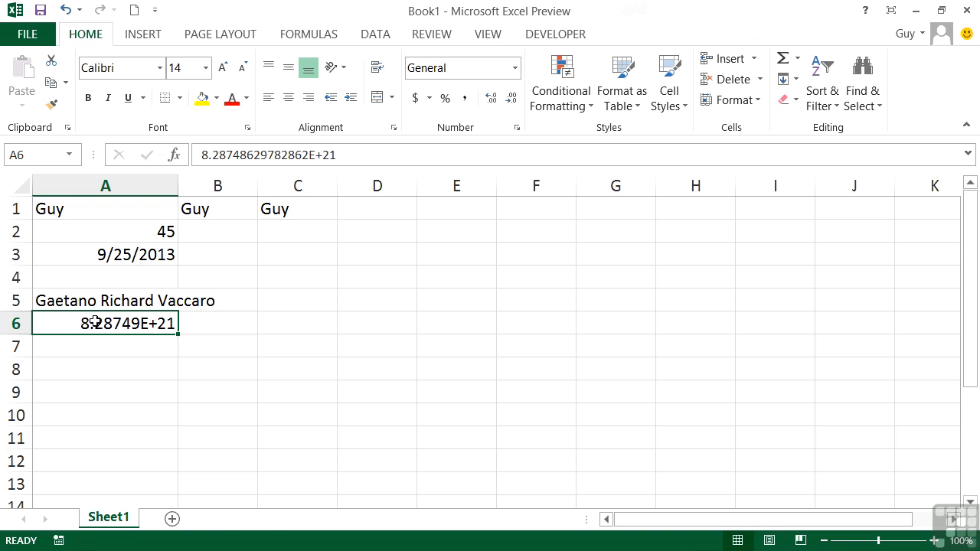
Step: Narrow column A until A3 shows ####, then widen it to about 9.50 so 9/25/2013 and 8.287E+21 display
{"action": "left_click", "coordinate": [159, 347]}
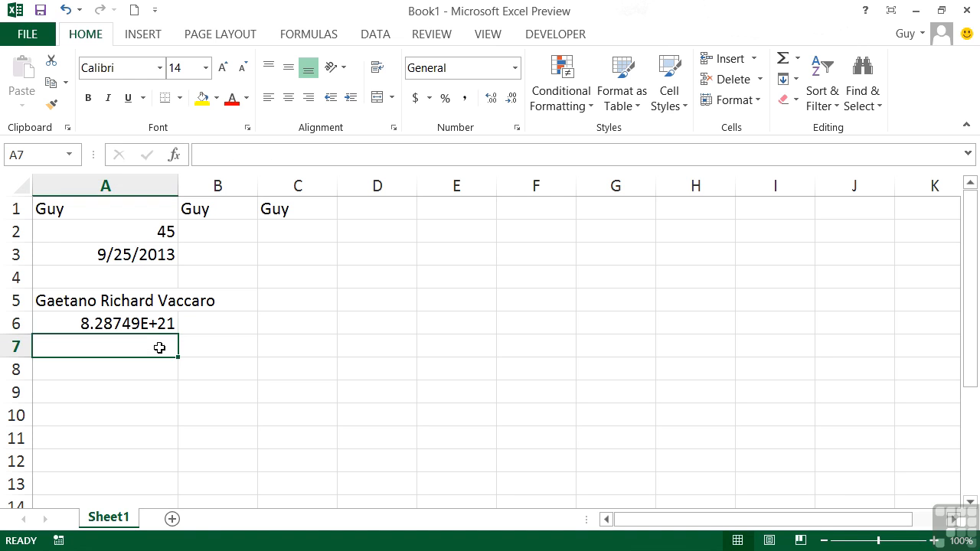
{"action": "left_click", "coordinate": [122, 257]}
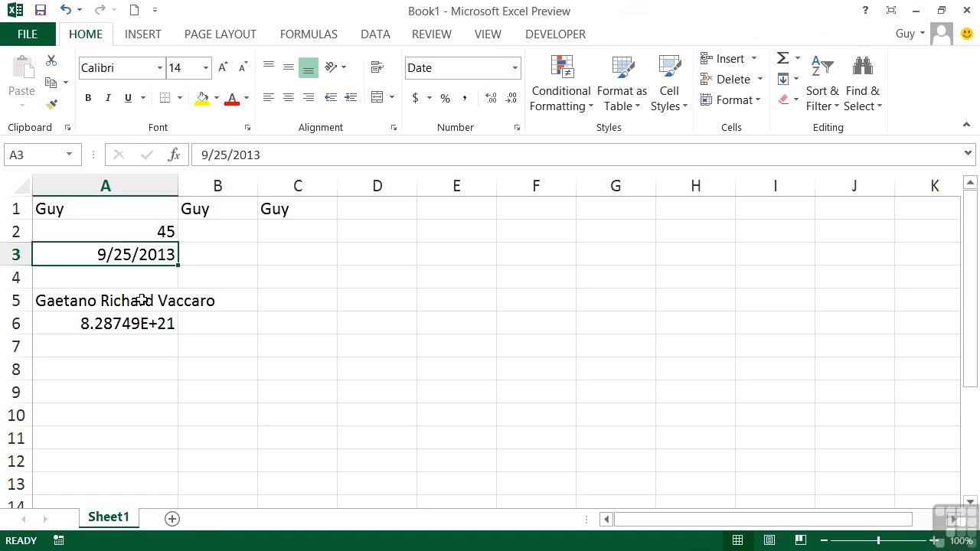
{"action": "left_click_drag", "start_coordinate": [177, 186], "coordinate": [102, 189]}
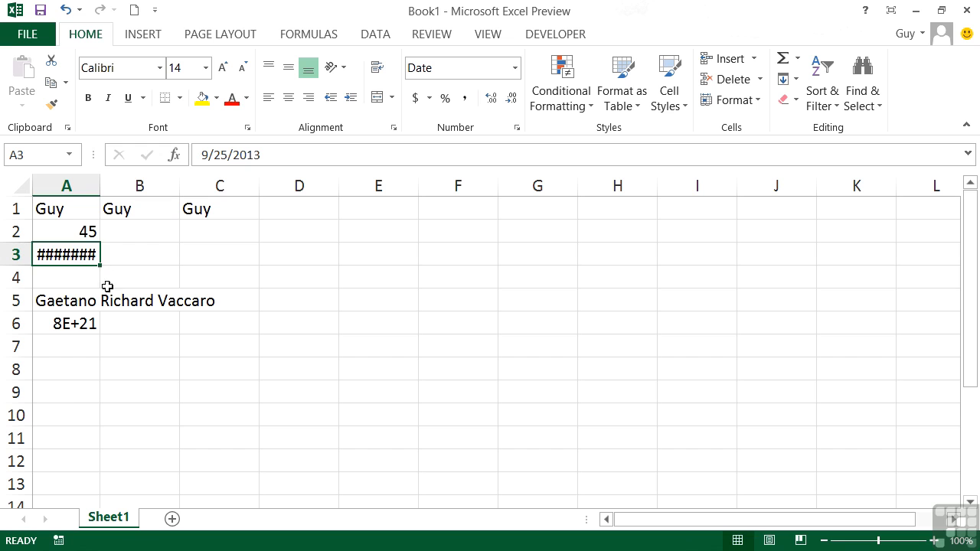
{"action": "left_click", "coordinate": [86, 329]}
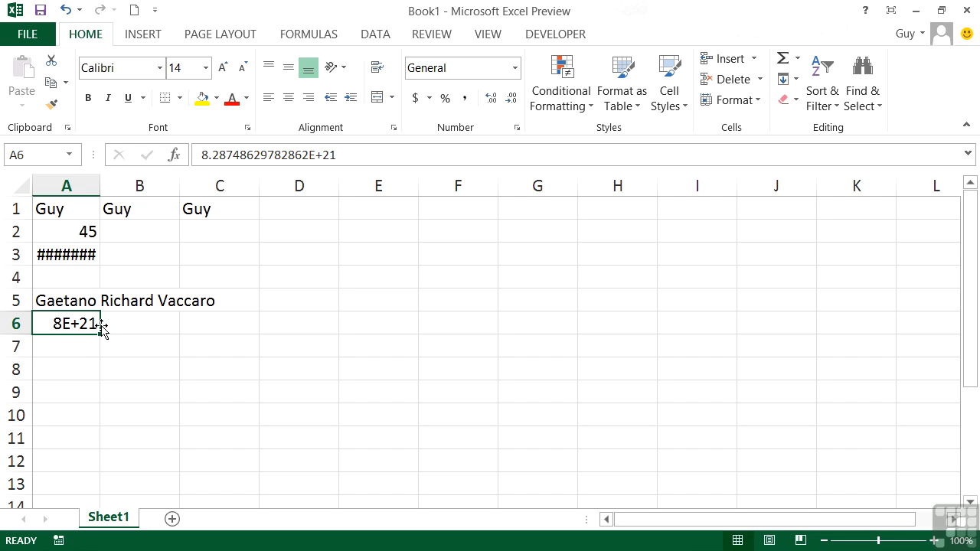
{"action": "left_click", "coordinate": [78, 254]}
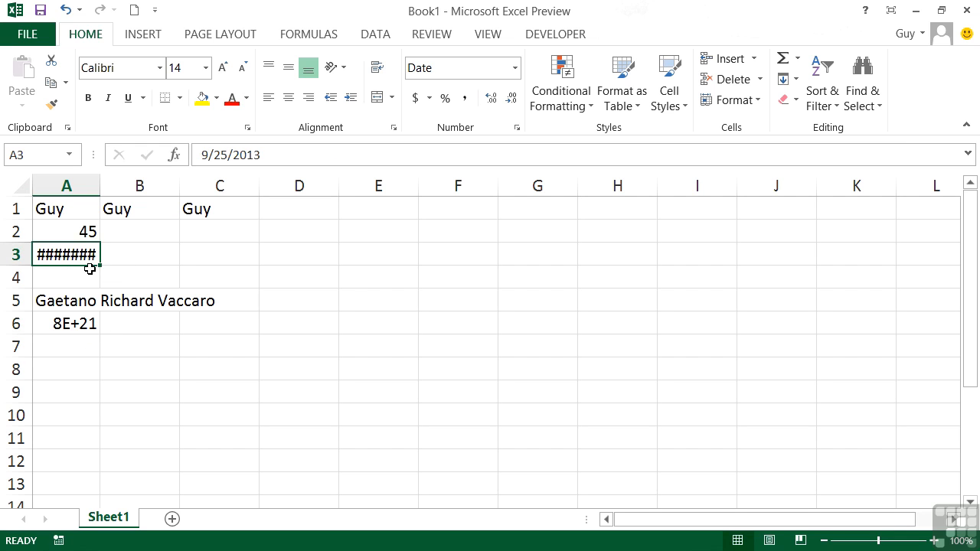
{"action": "mouse_move", "coordinate": [58, 256]}
{"action": "left_click_drag", "start_coordinate": [102, 189], "coordinate": [127, 190]}
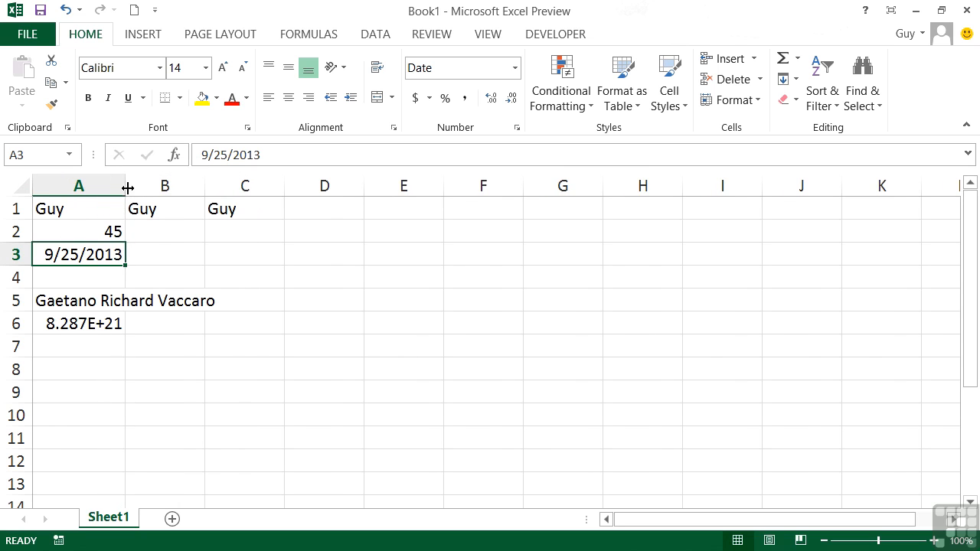